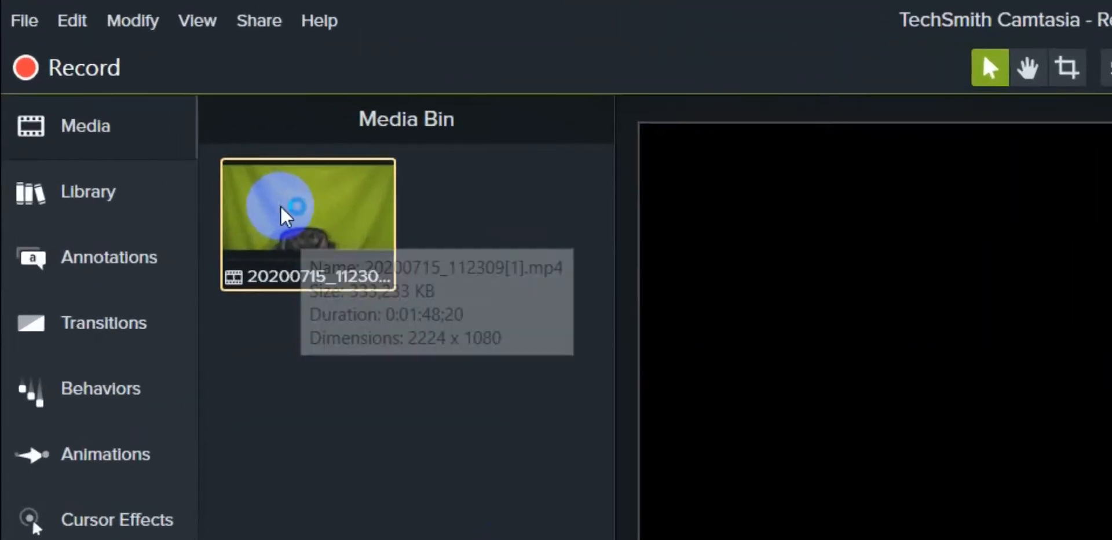
- Add the 20200715_112309[1] video to the timeline and move the playhead to 0:00:17;00, where the presenter is in frame
right_click(139, 75)
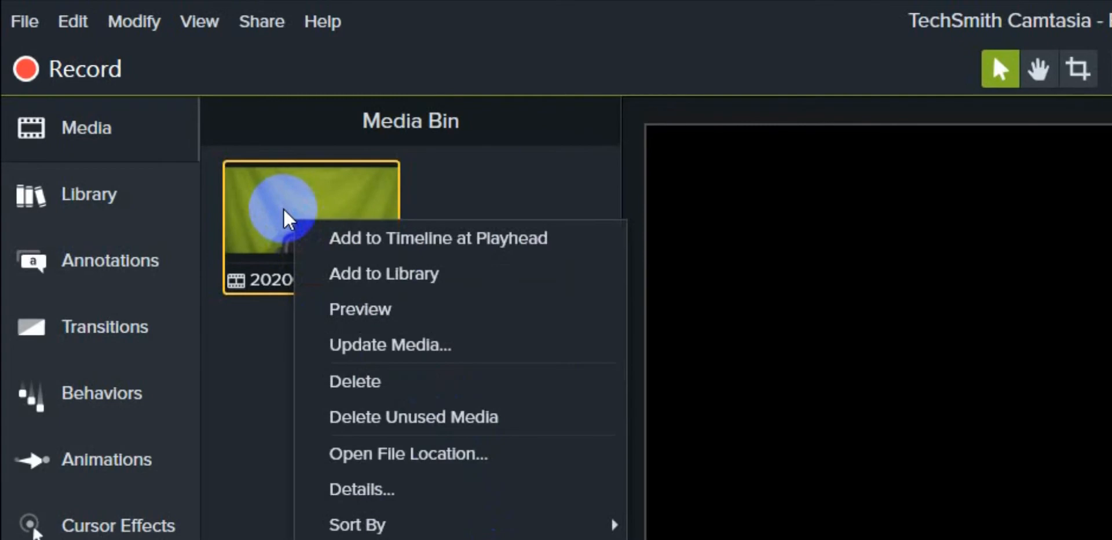
left_click(436, 244)
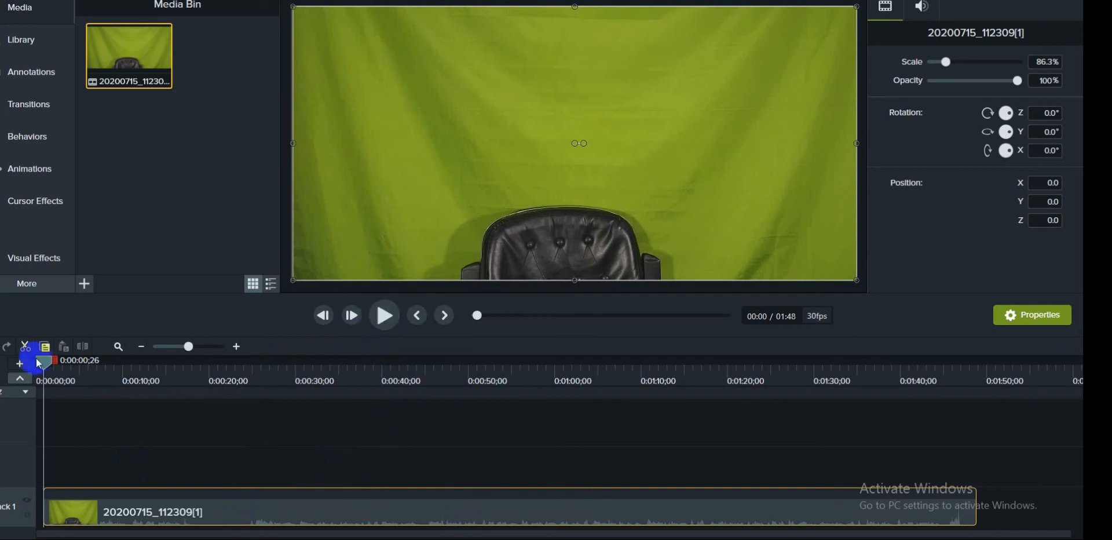
left_click_drag(49, 365, 179, 428)
left_click(182, 431)
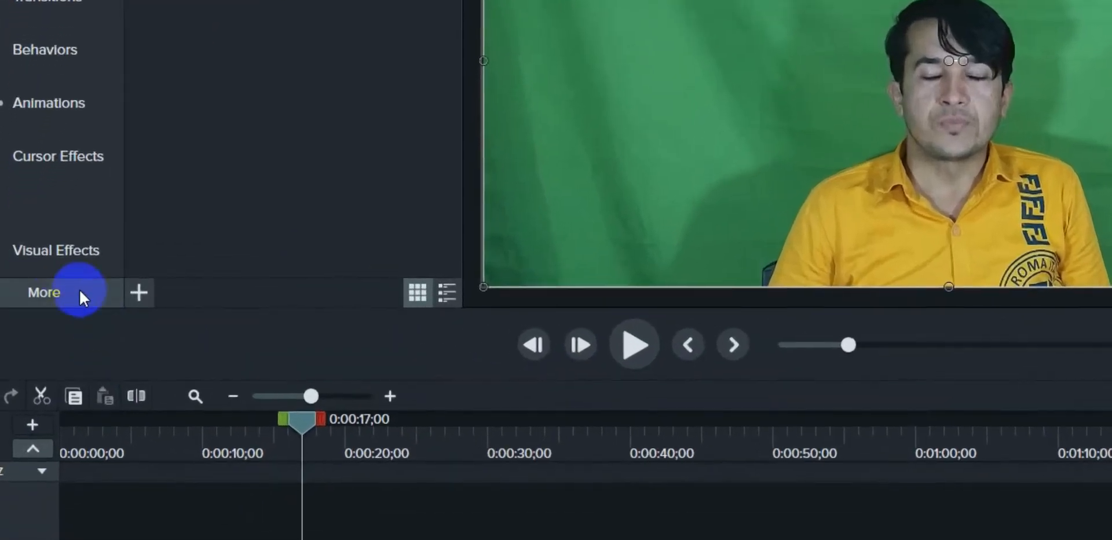
- Apply the Remove a Color visual effect to the green-screen clip on the timeline
left_click(53, 293)
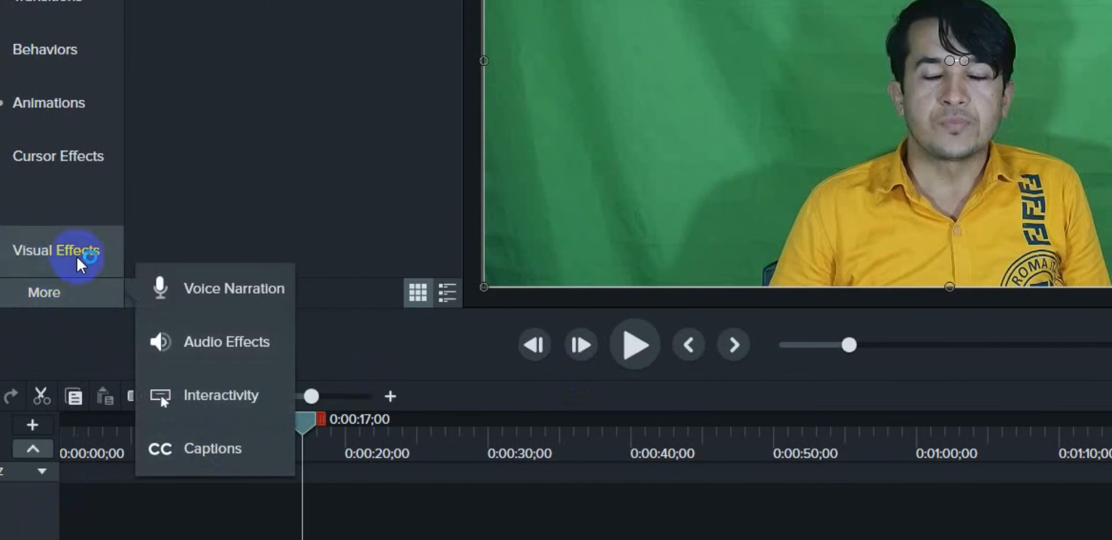
left_click(42, 260)
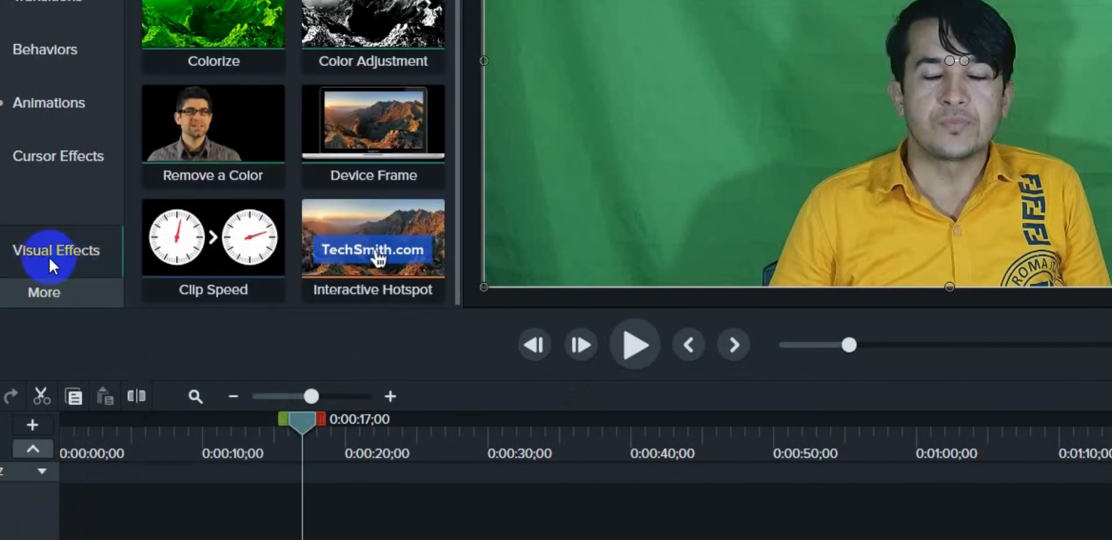
left_click(43, 292)
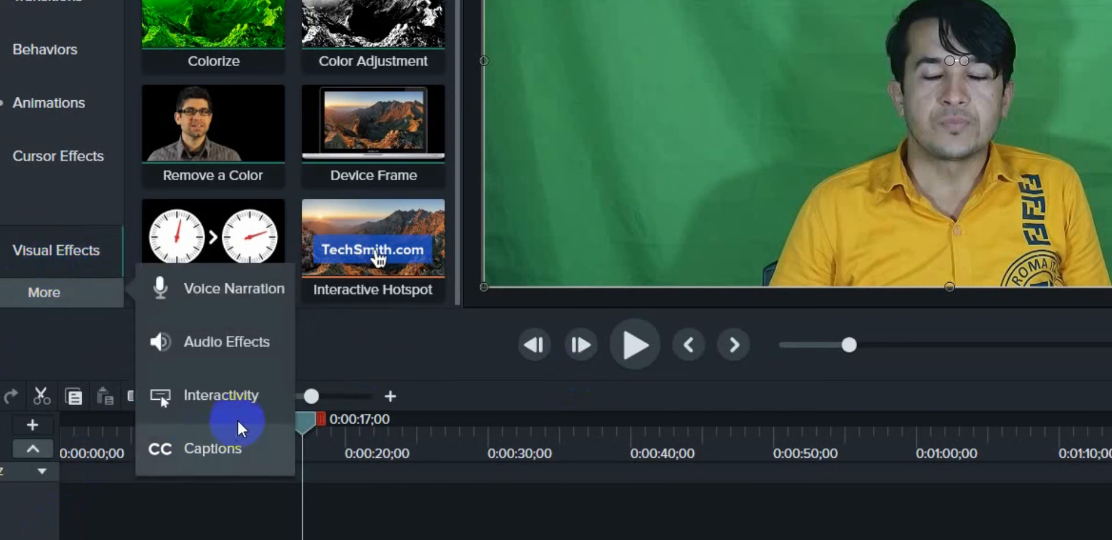
left_click(37, 254)
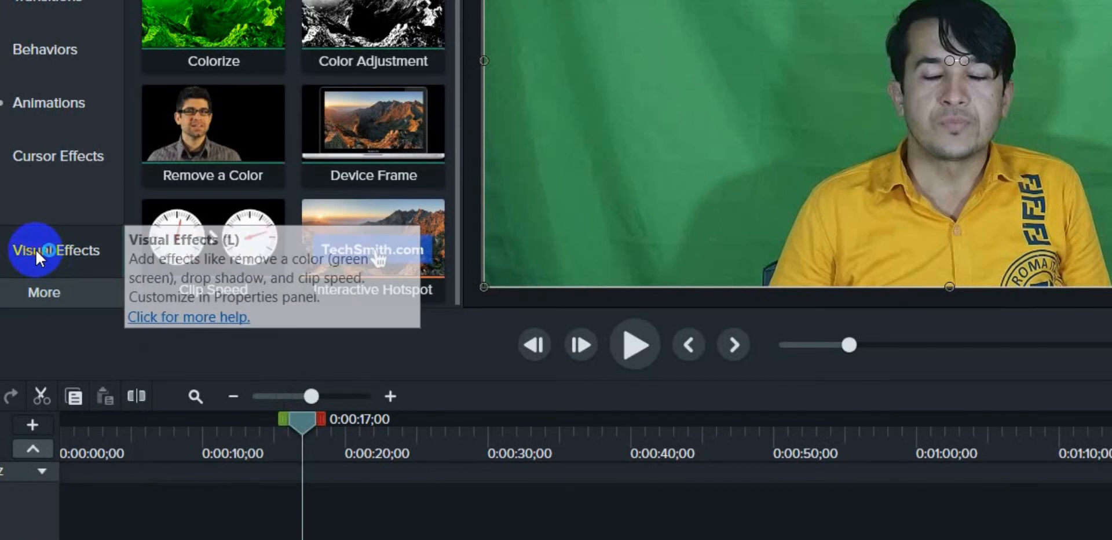
left_click(36, 248)
left_click(36, 248)
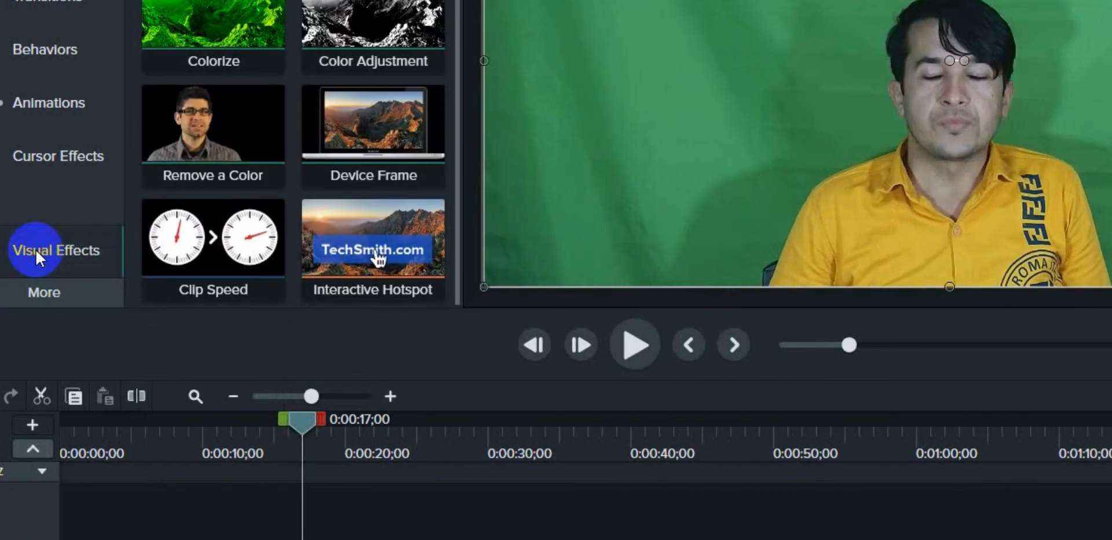
right_click(214, 131)
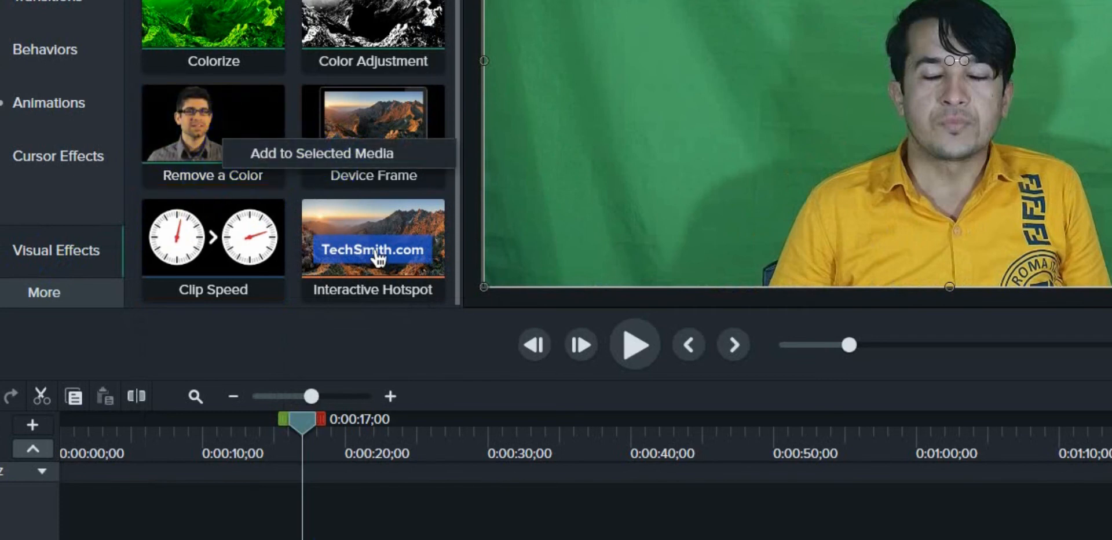
left_click(293, 152)
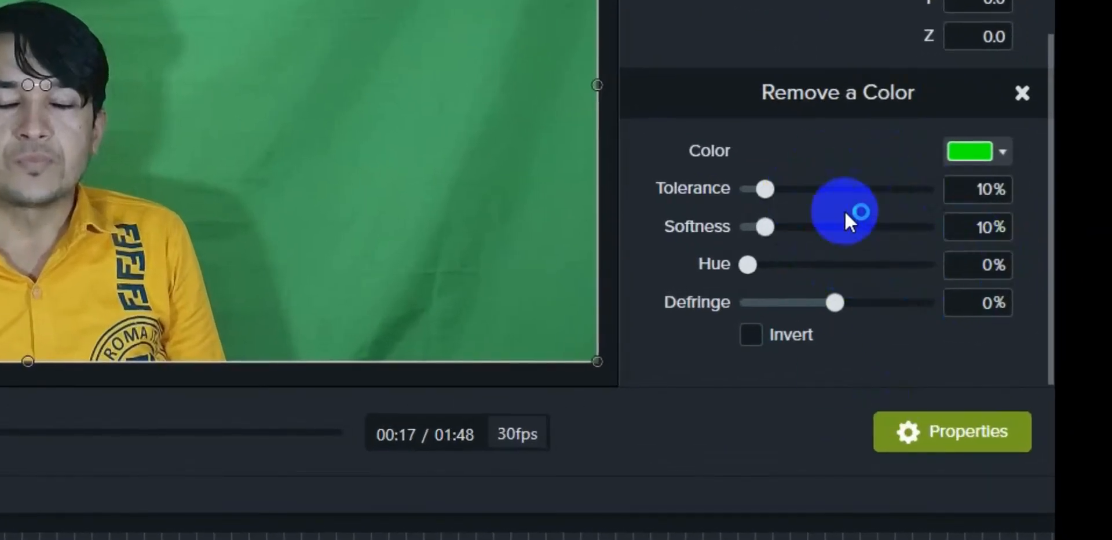
- Set the color to remove by sampling the green backdrop beside the presenter with the eyedropper
left_click(981, 153)
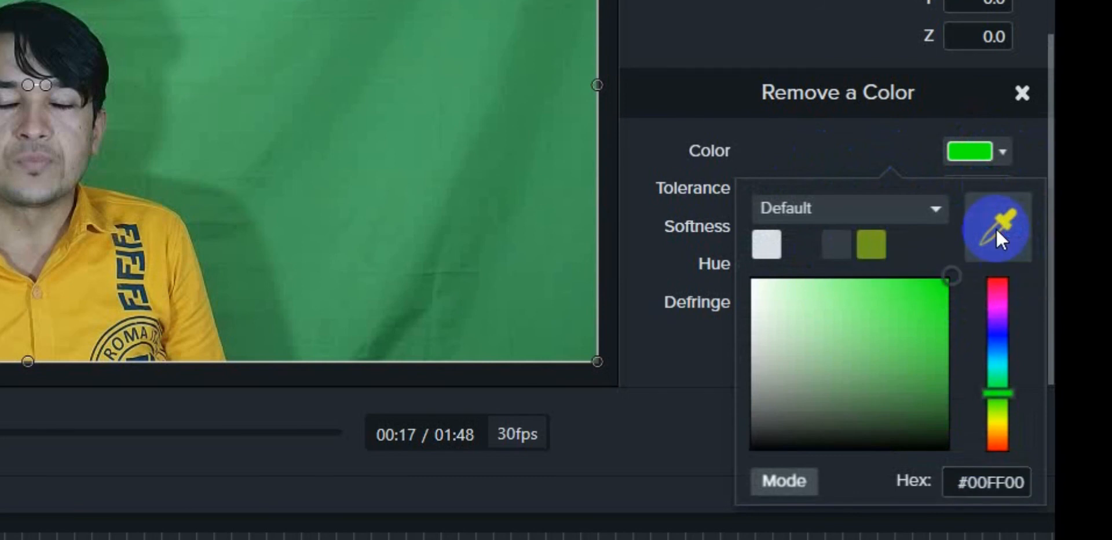
left_click(996, 230)
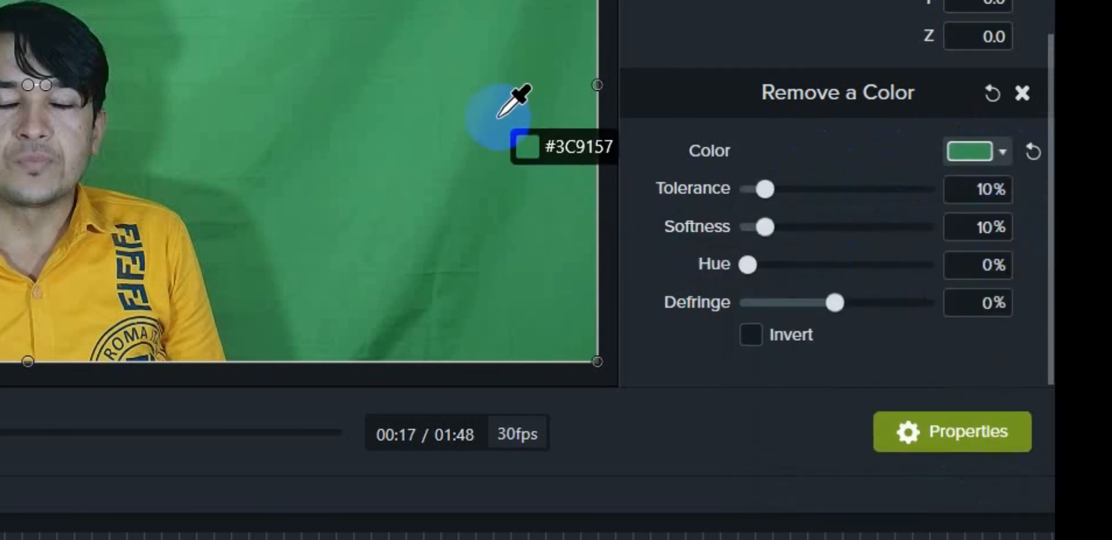
left_click(510, 113)
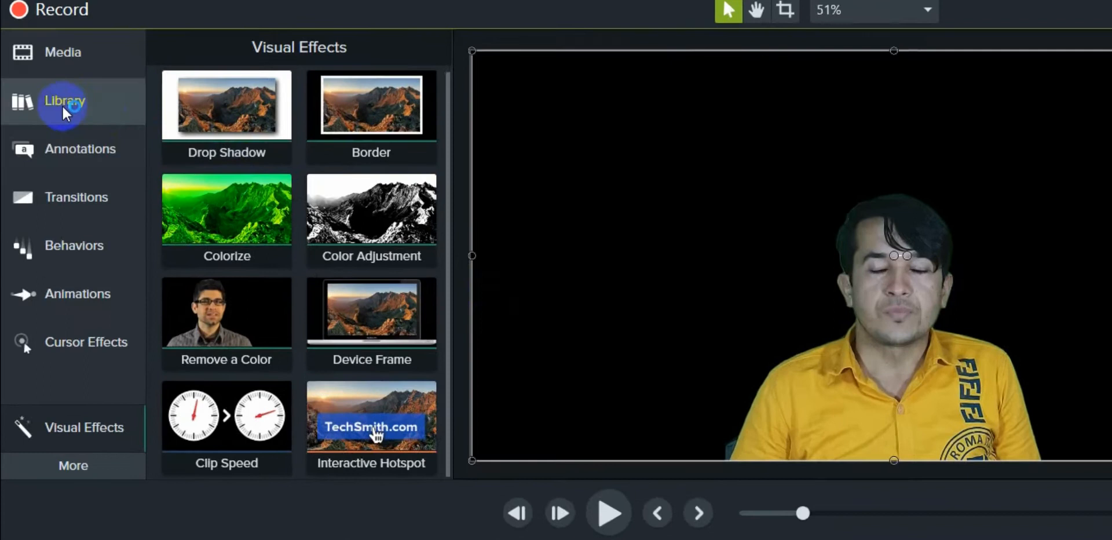
- Add the neonstocks clip from the library's Motion Backgrounds folder to the timeline at the playhead
left_click(44, 108)
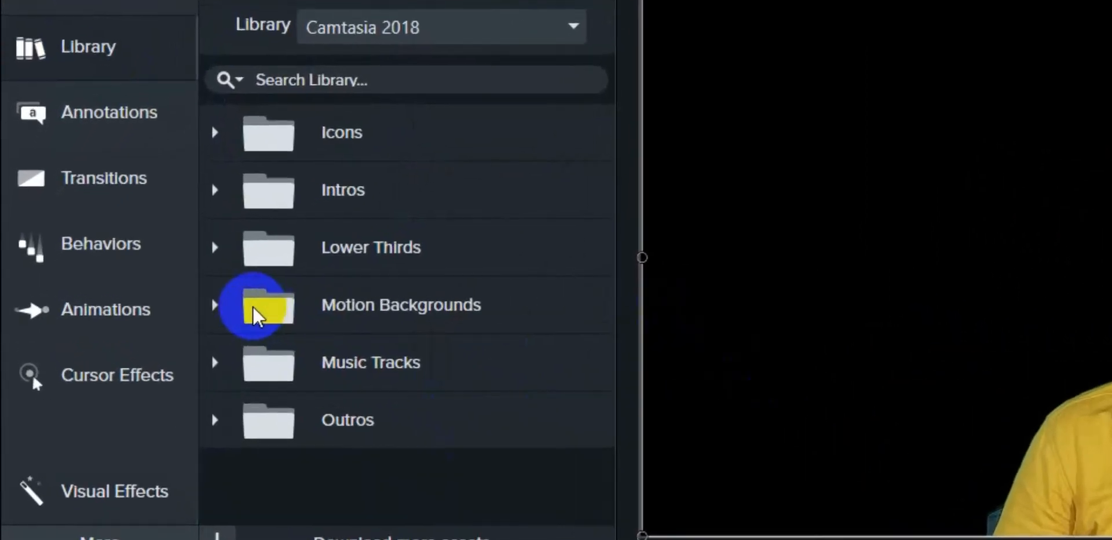
left_click(193, 299)
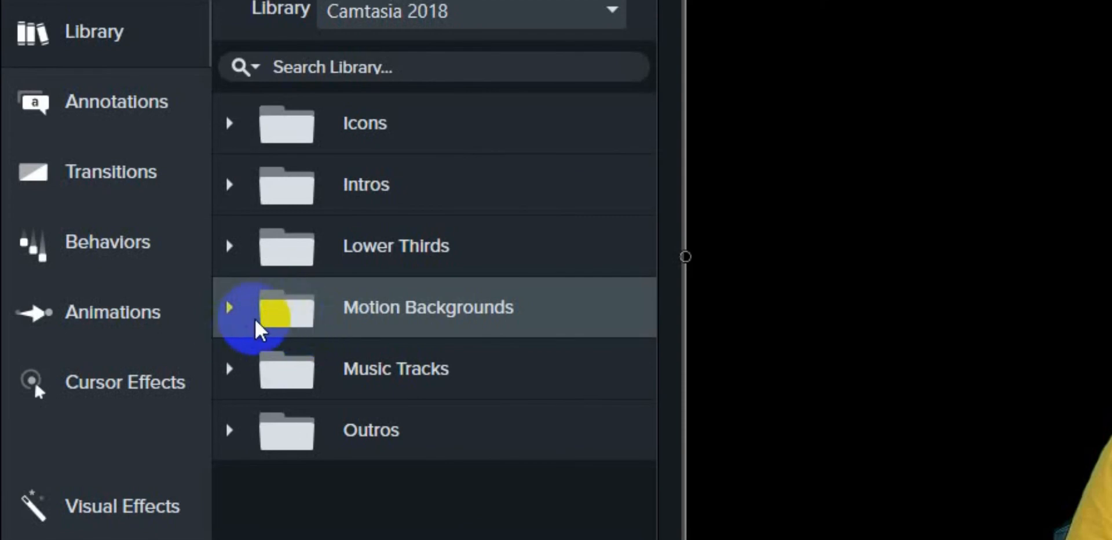
left_click(231, 308)
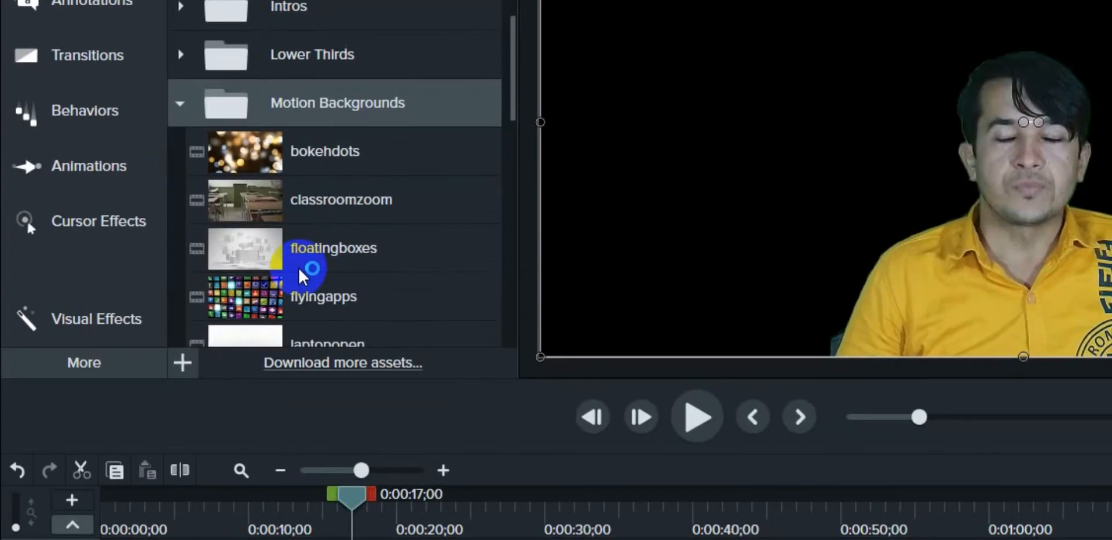
scroll(301, 276, "down", 5)
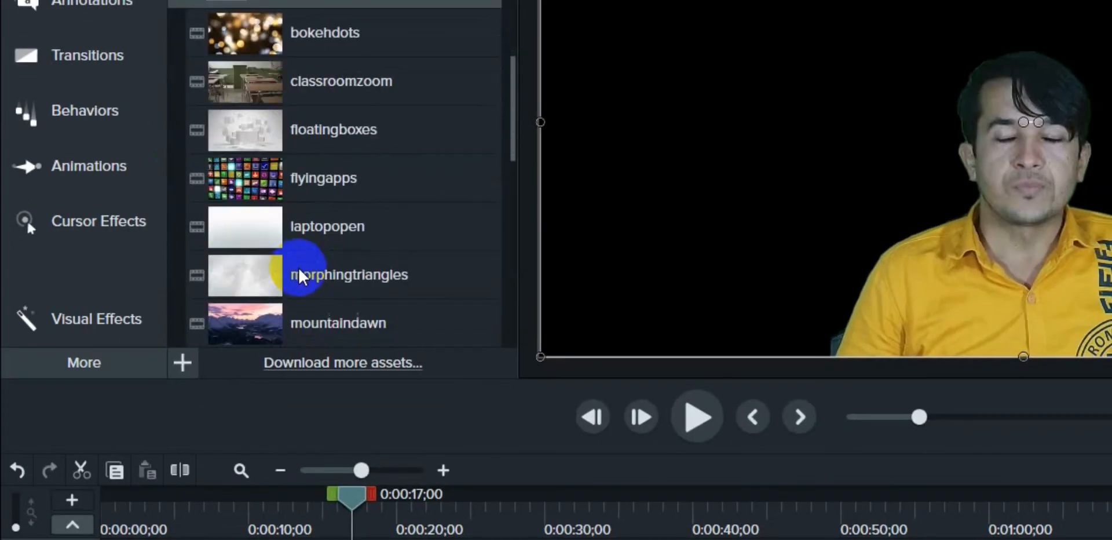
scroll(301, 276, "down", 6)
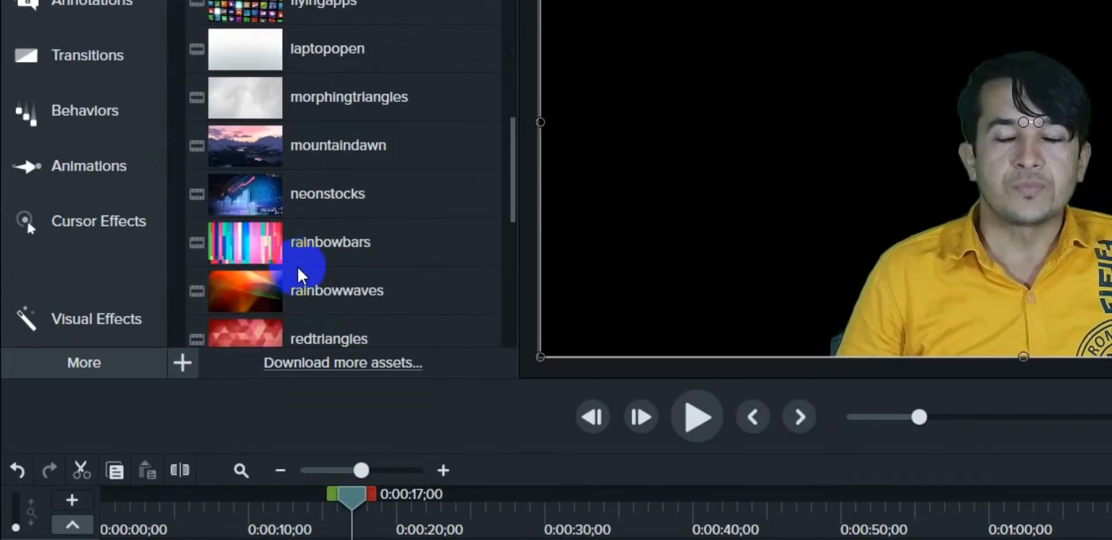
scroll(299, 272, "down", 3)
scroll(299, 272, "up", 5)
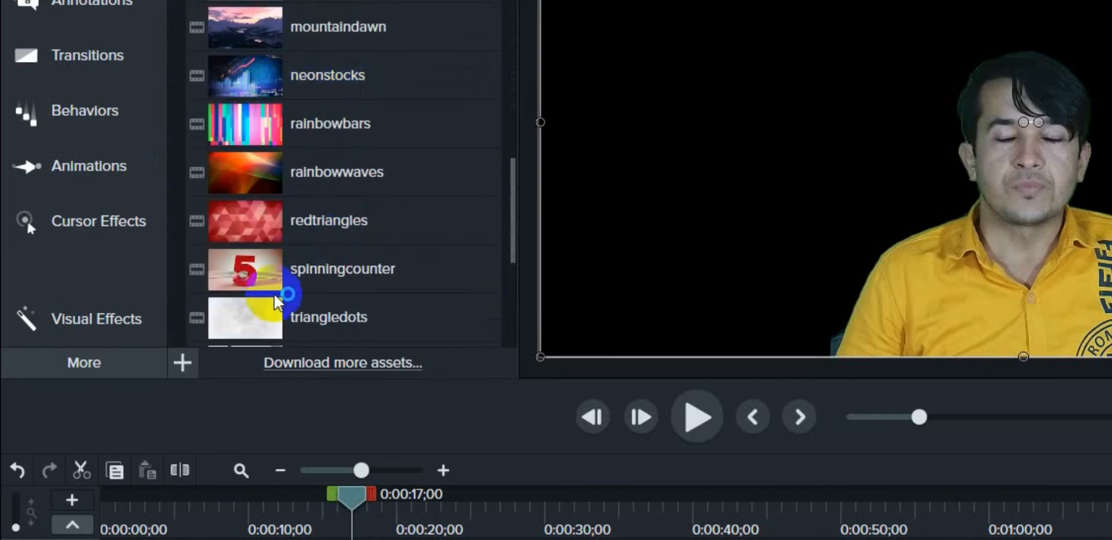
scroll(267, 282, "up", 4)
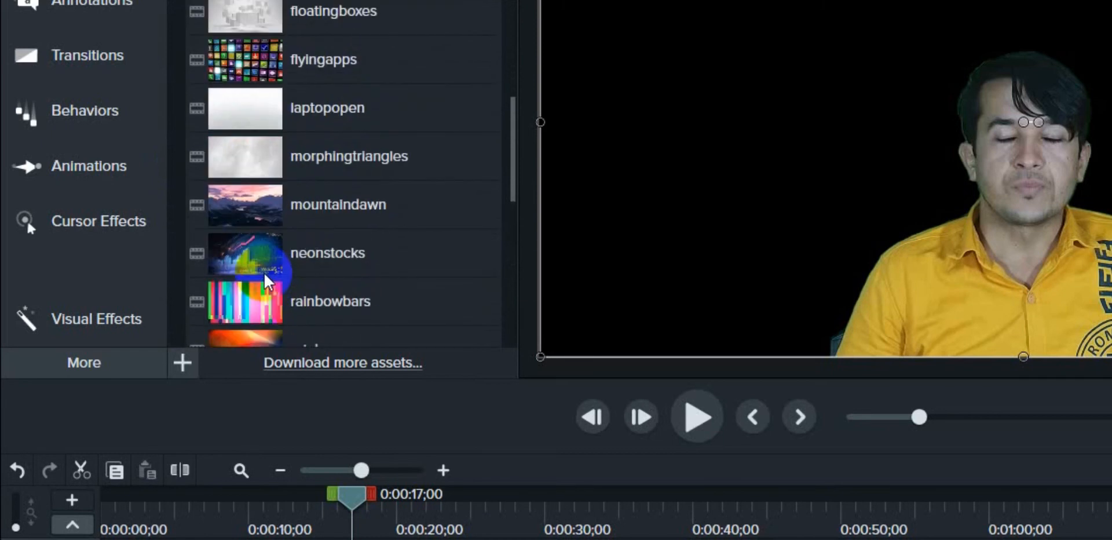
left_click(241, 262)
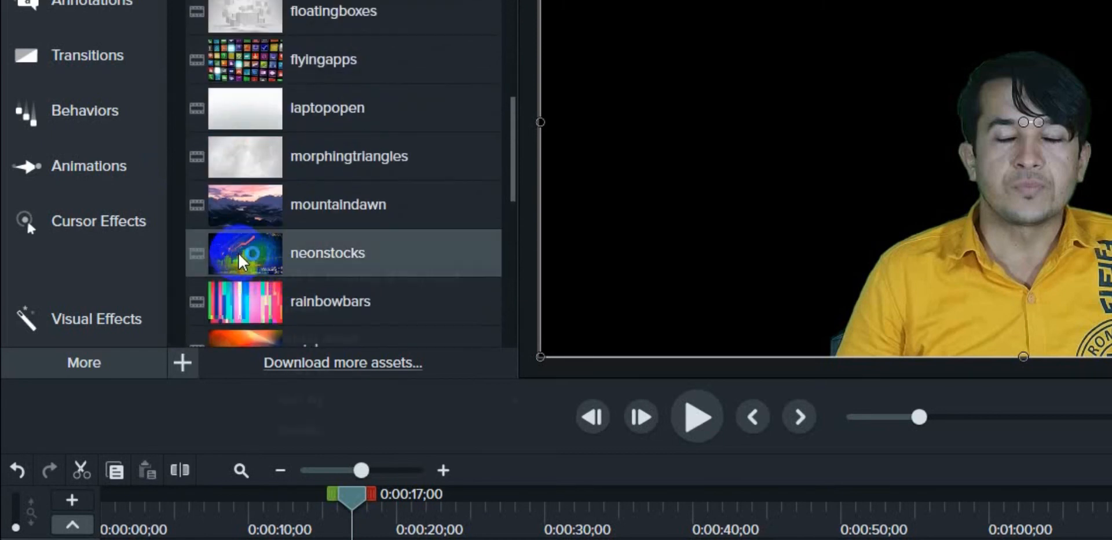
right_click(240, 262)
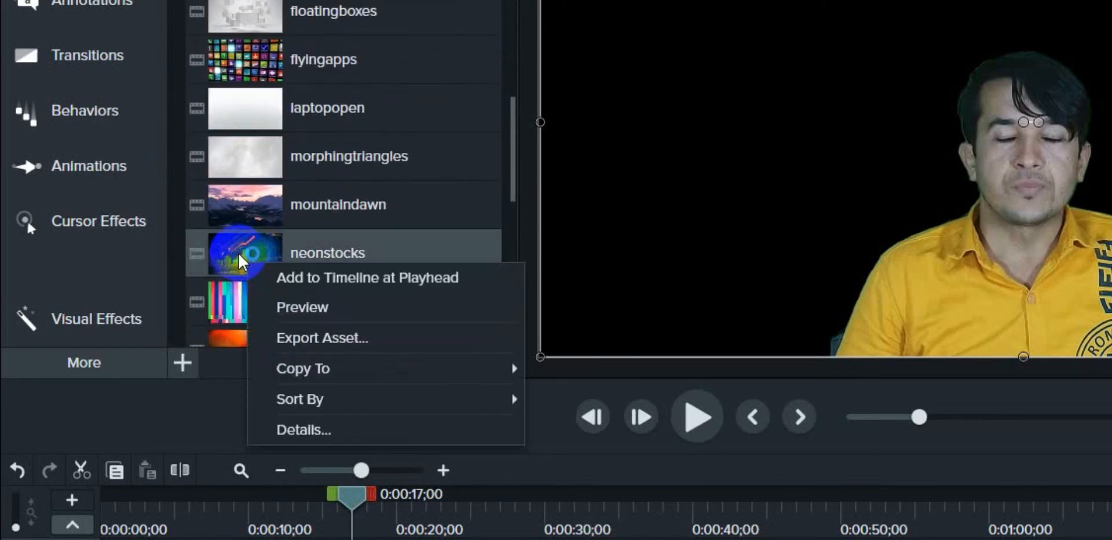
left_click(312, 283)
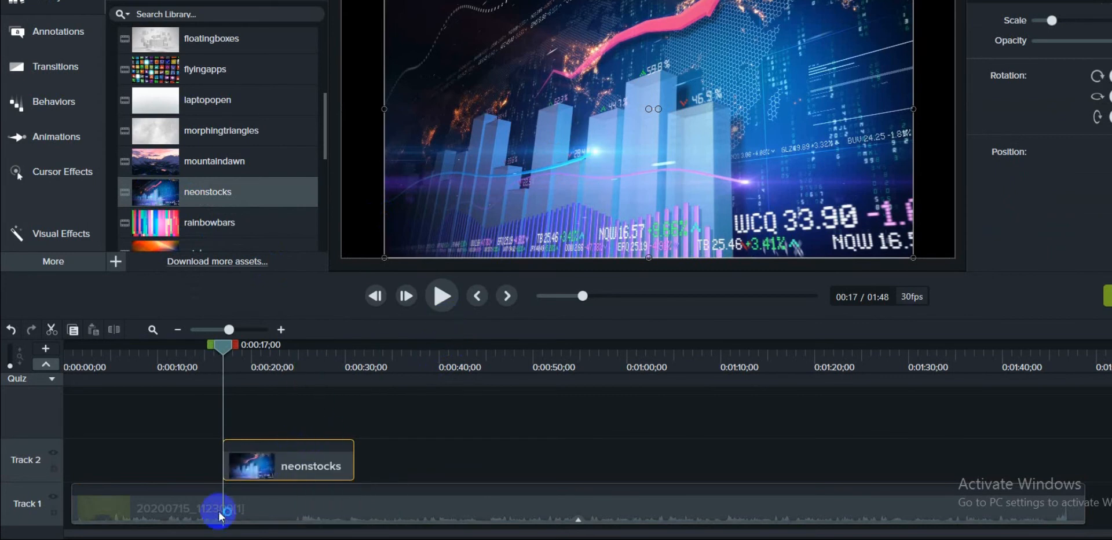
- Arrange both clips at the timeline start, with the presenter clip on Track 2 above neonstocks on Track 1
left_click_drag(222, 524, 82, 416)
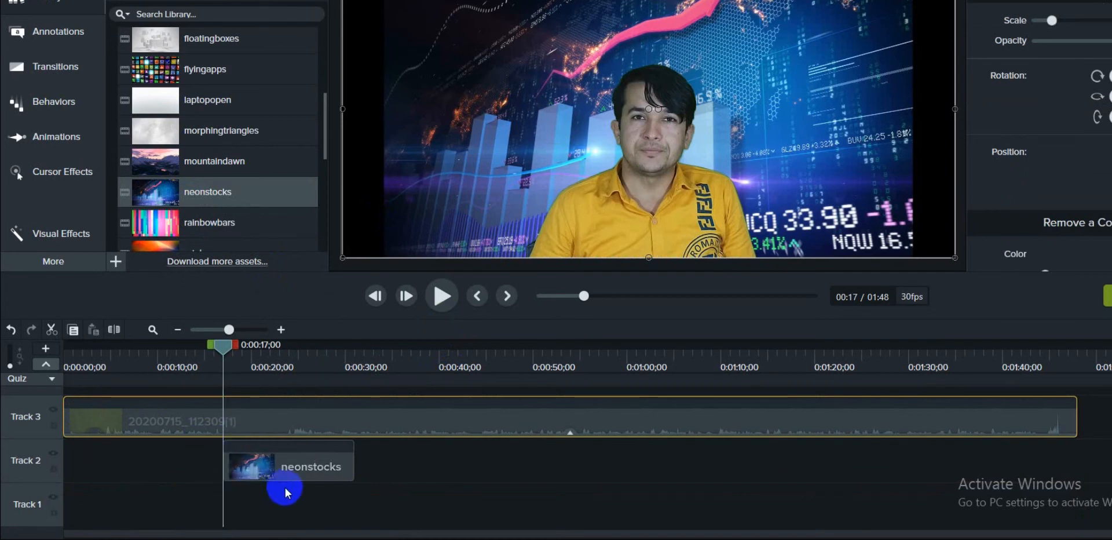
left_click_drag(280, 464, 69, 468)
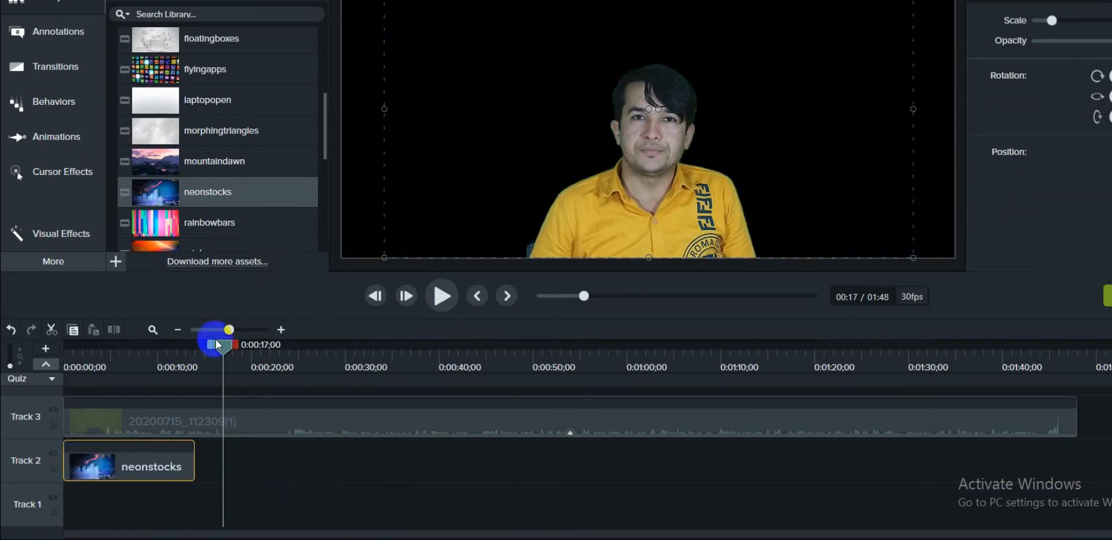
left_click_drag(222, 347, 11, 380)
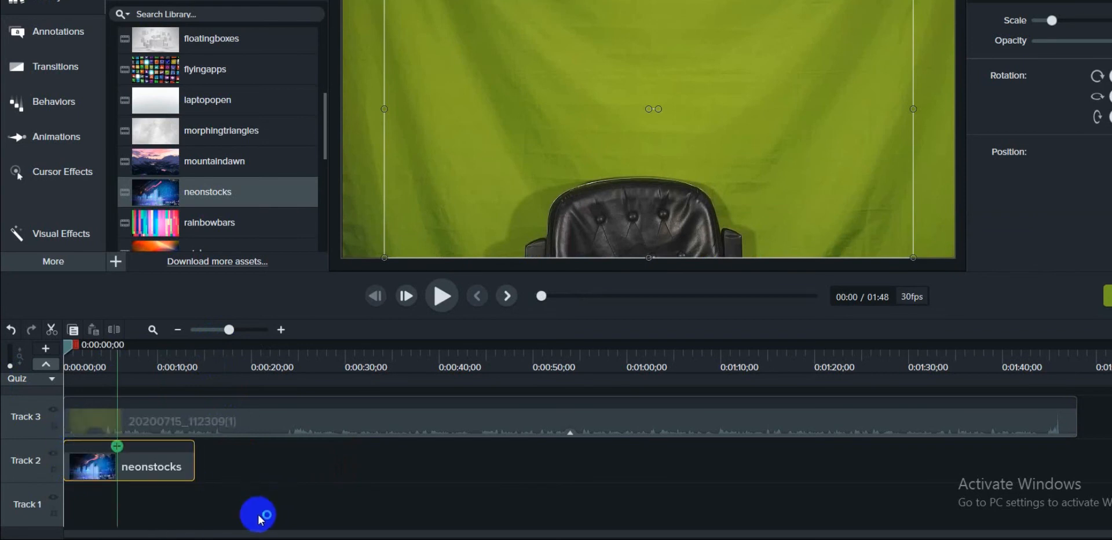
left_click_drag(243, 492, 129, 423)
left_click_drag(271, 421, 220, 504)
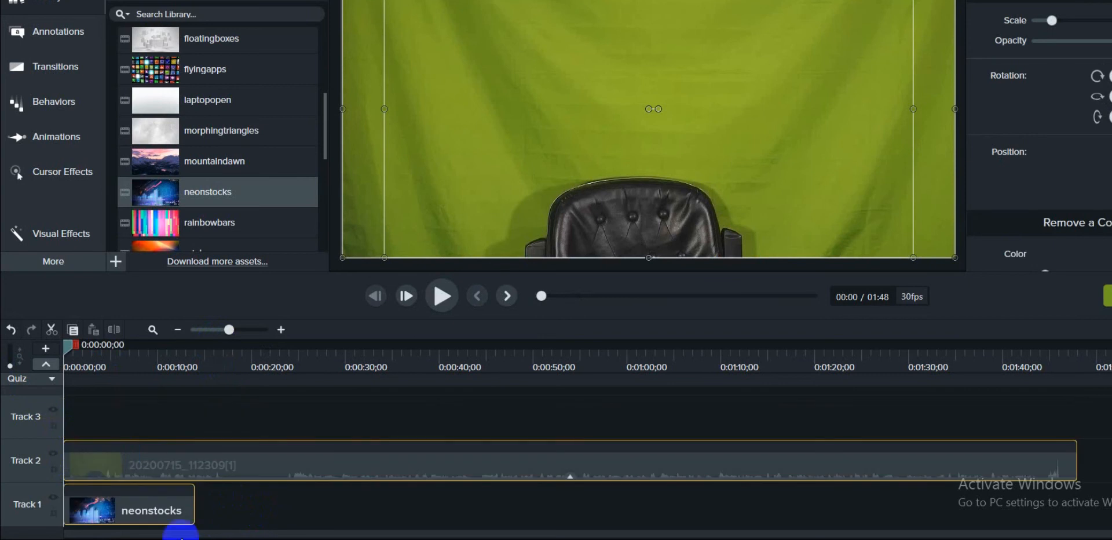
left_click_drag(141, 503, 76, 520)
- Trim the presenter clip's opening up to 0:00:05;20 and realign it with neonstocks at the timeline start
left_click(257, 506)
left_click_drag(155, 510, 298, 519)
left_click_drag(75, 344, 131, 399)
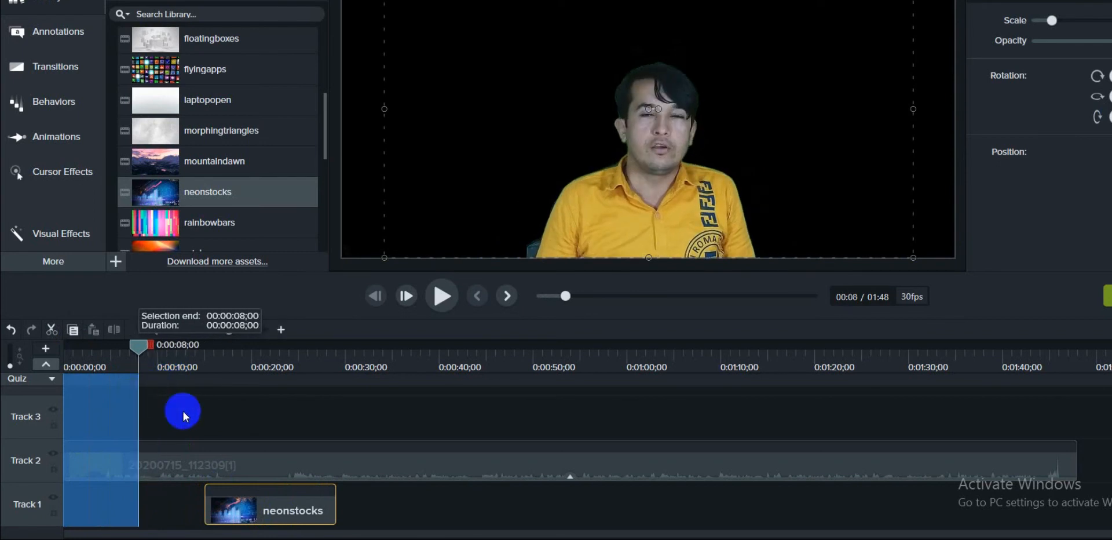
left_click(189, 508)
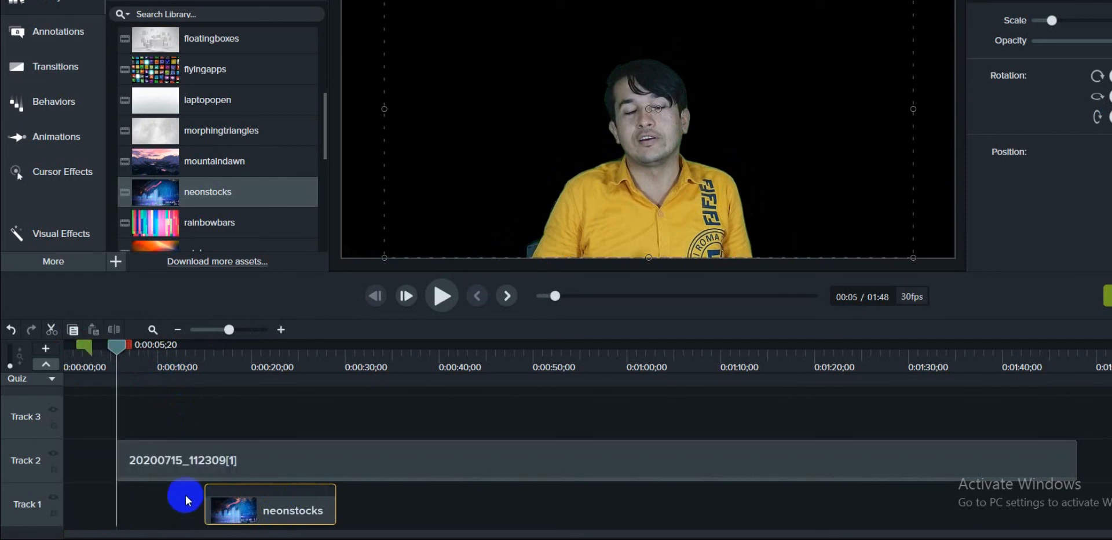
left_click(2, 442)
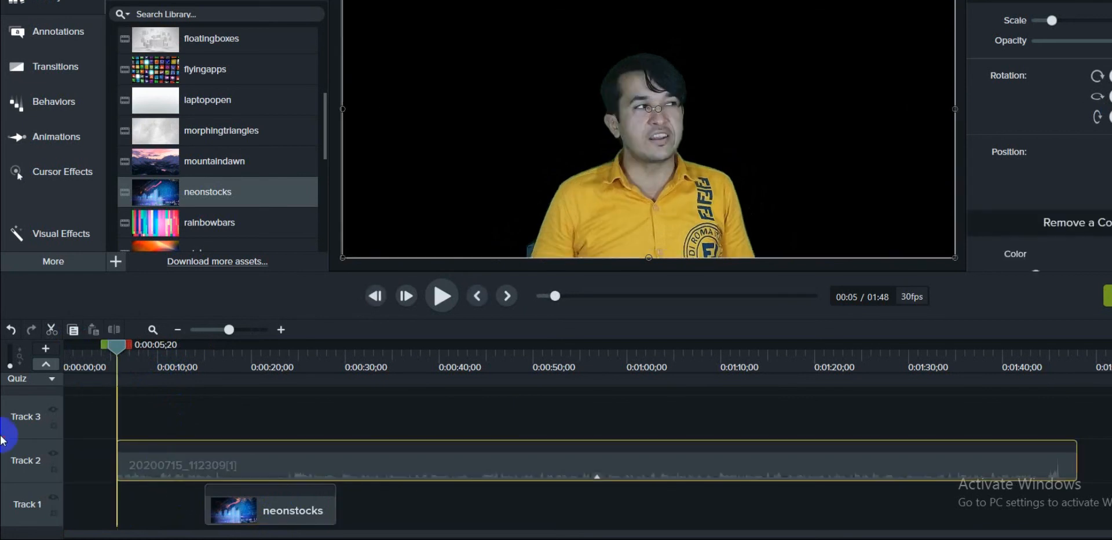
left_click(185, 466)
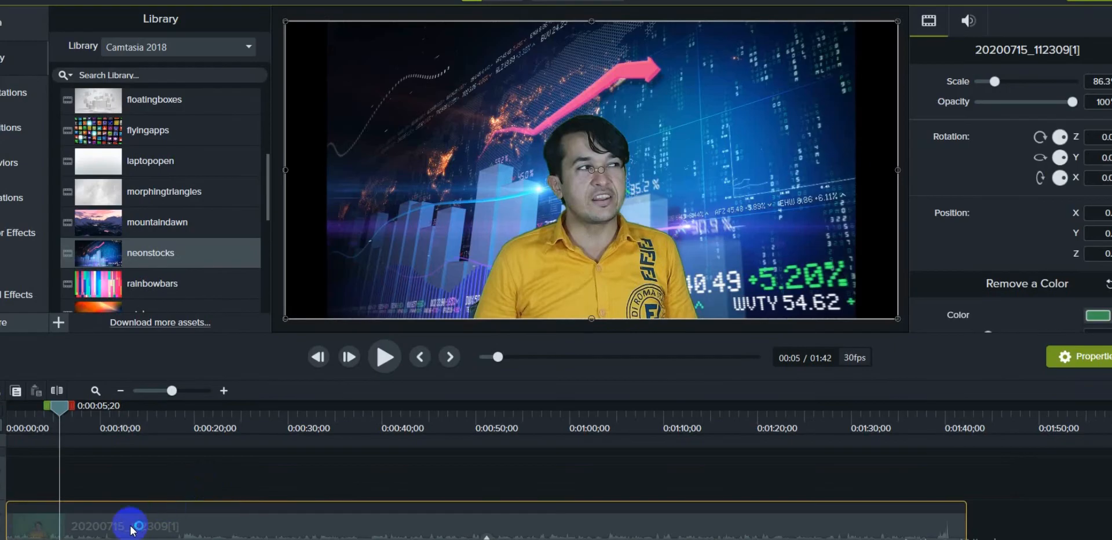
left_click_drag(186, 464, 295, 421)
left_click(371, 204)
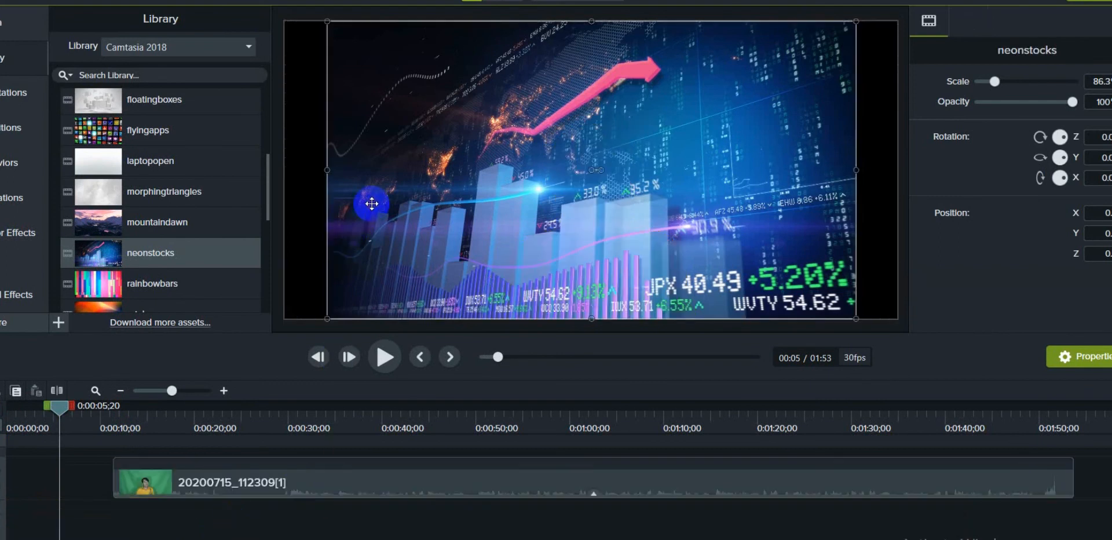
left_click_drag(231, 488, 3, 530)
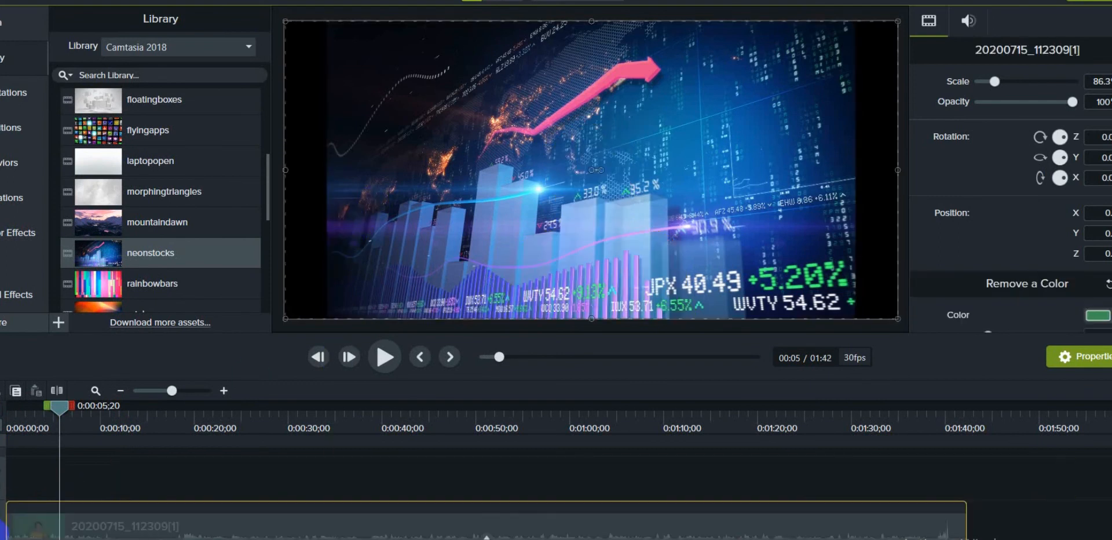
- Enlarge the neonstocks background to 100% scale so that it fills the canvas width
left_click(63, 539)
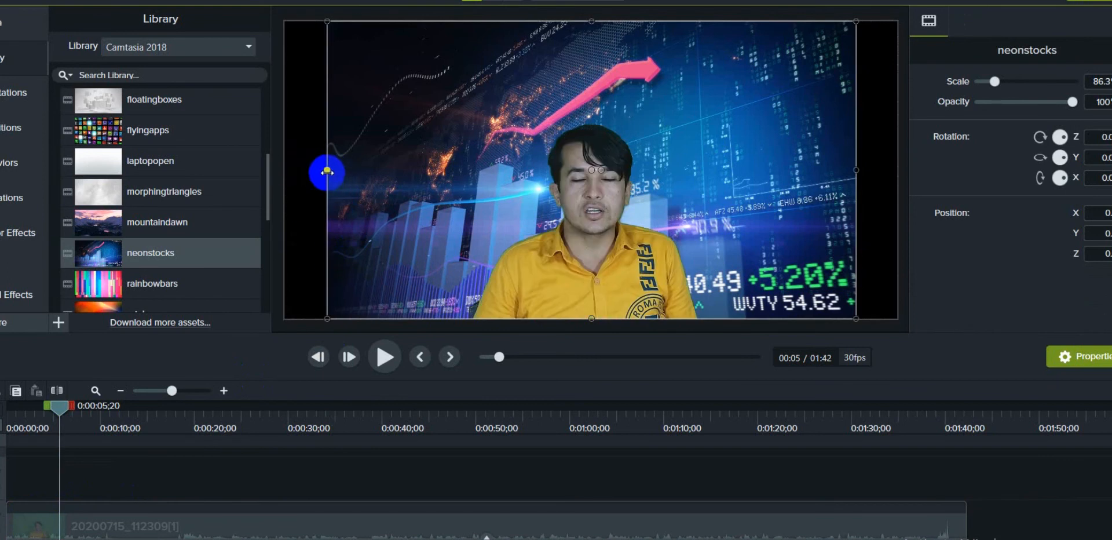
left_click_drag(328, 171, 287, 184)
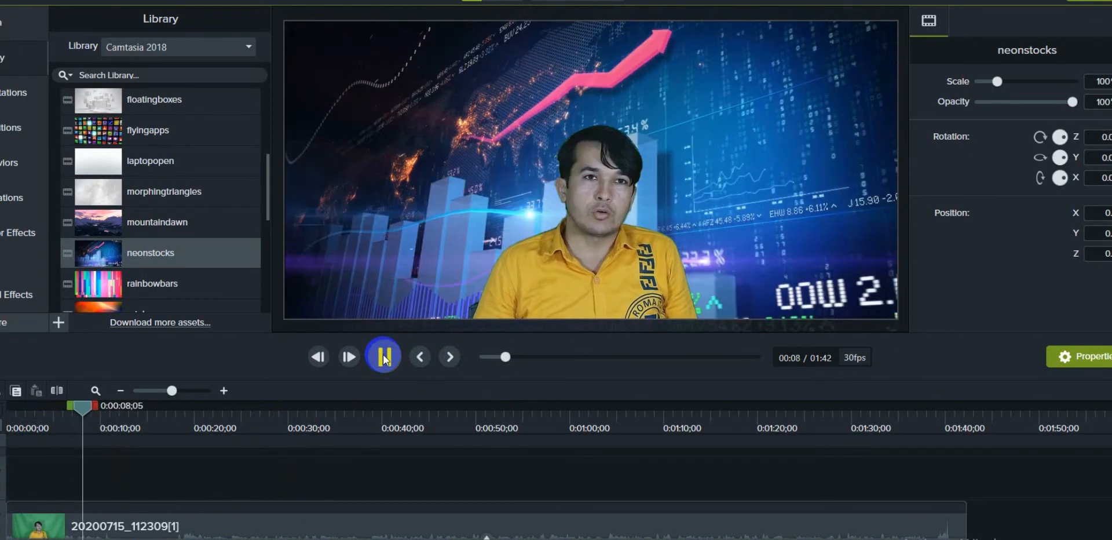
- Add the bokehdots motion background after neonstocks on Track 1 and enlarge it to 100% scale to fill the canvas width
left_click(388, 358)
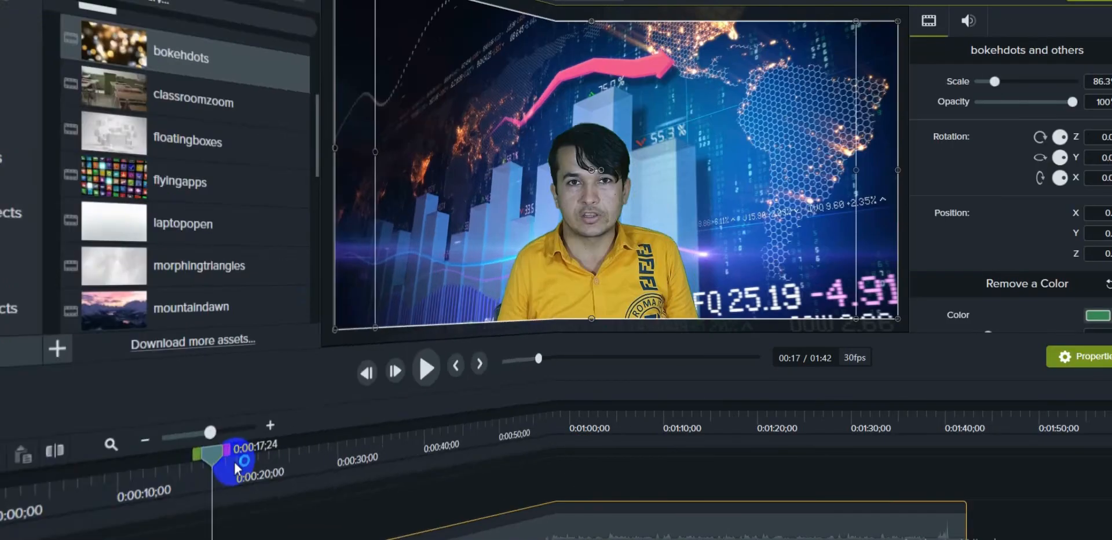
left_click(195, 422)
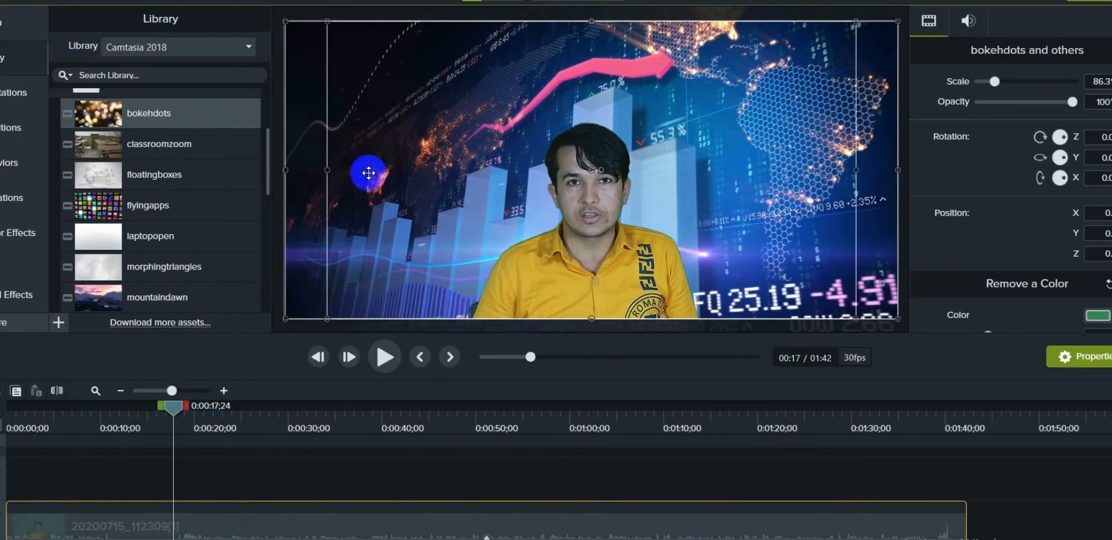
key("ctrl+z")
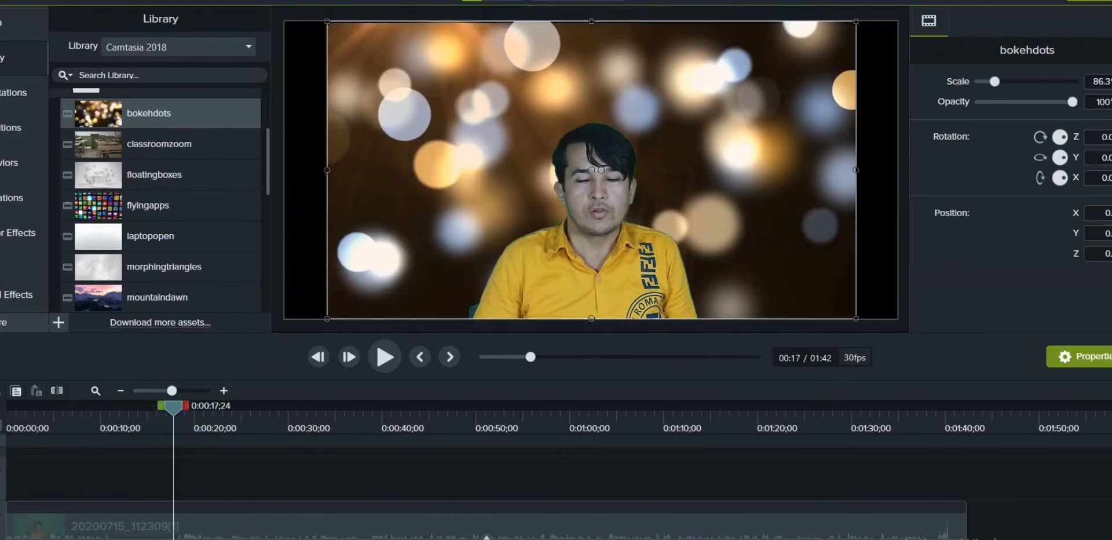
left_click_drag(327, 170, 285, 179)
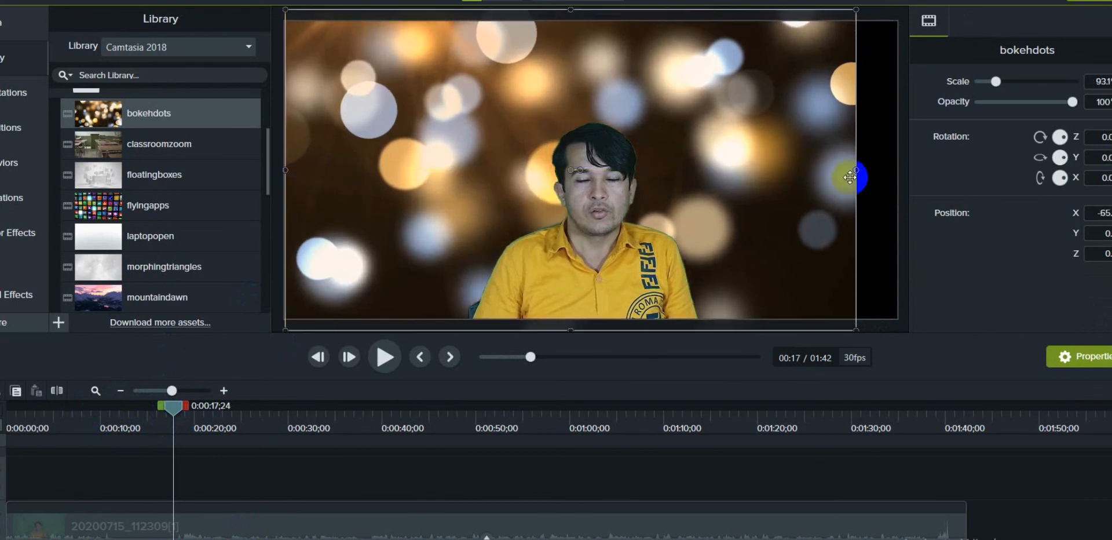
left_click_drag(856, 171, 893, 176)
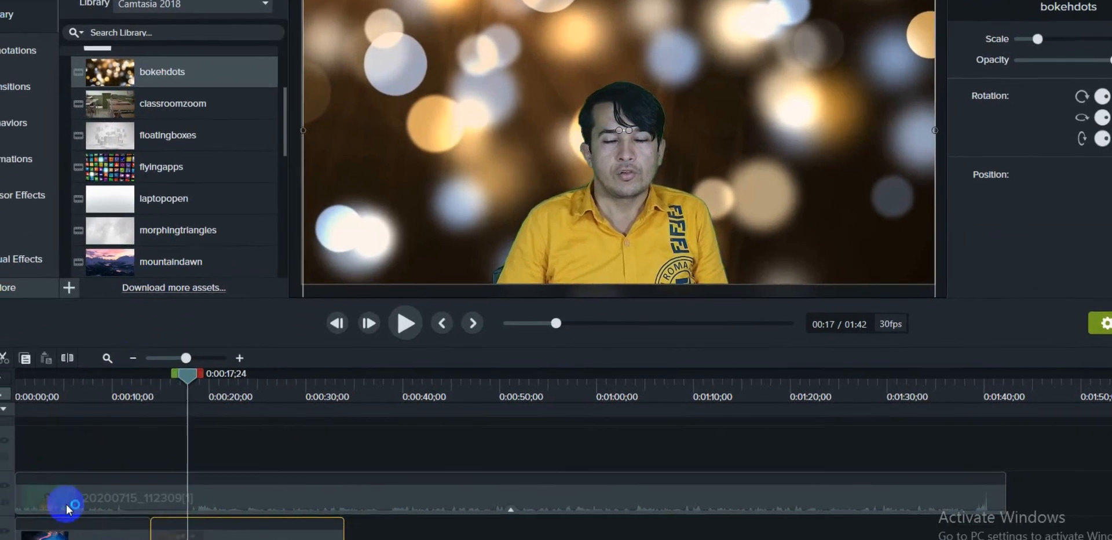
- Copy the neonstocks clip and paste five copies along Track 1, from 0:00:37;06 and 0:00:58;22 onward, under the presenter clip
left_click(108, 471)
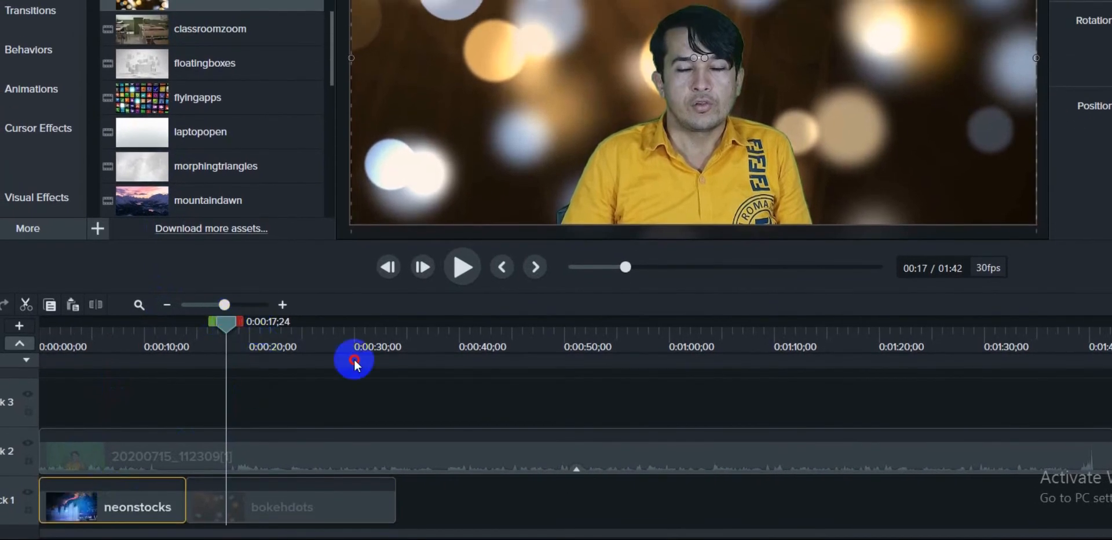
left_click(425, 390)
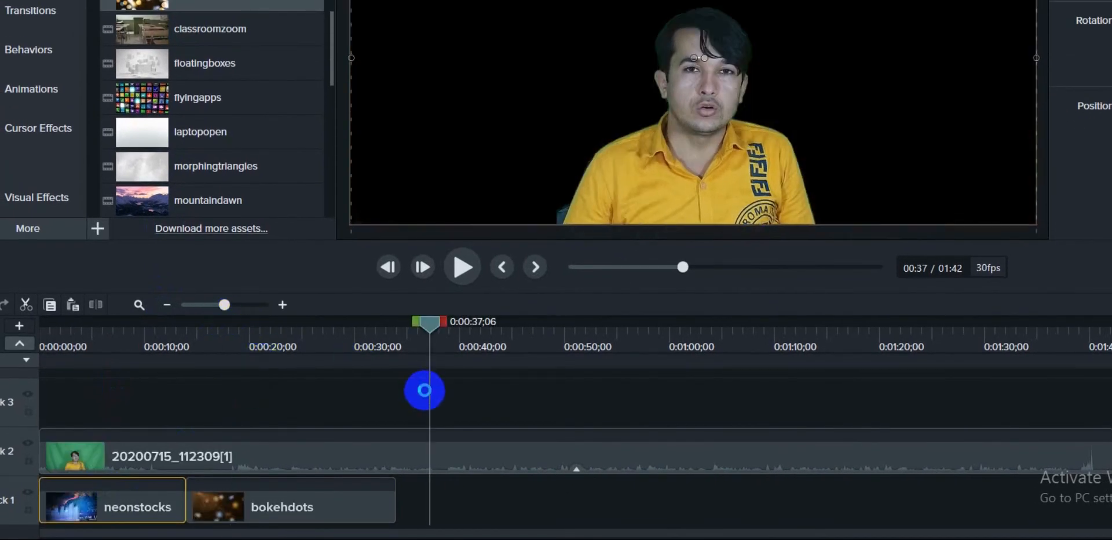
key("ctrl+v")
left_click_drag(426, 322, 655, 387)
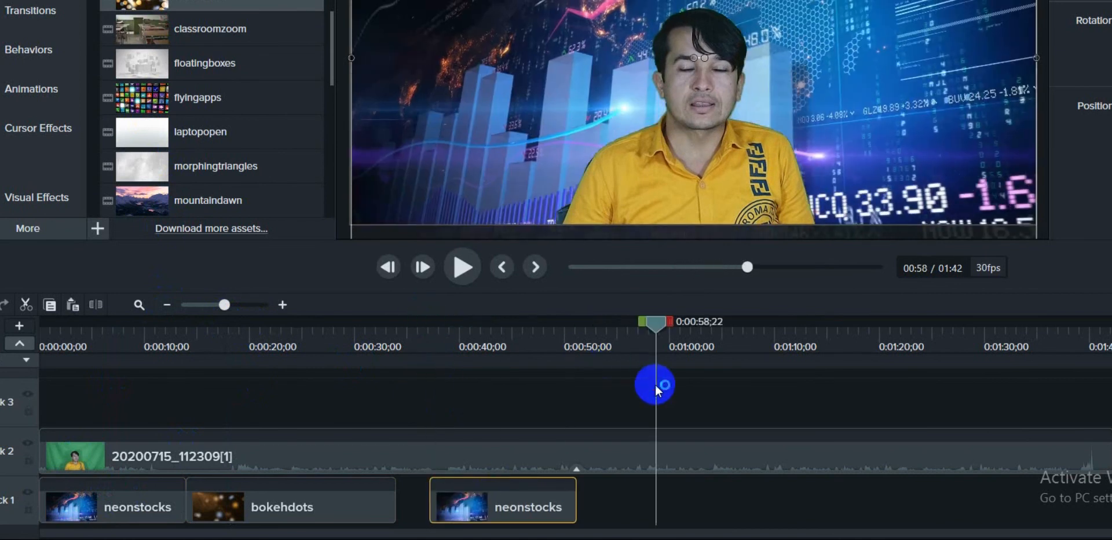
key("ctrl+v")
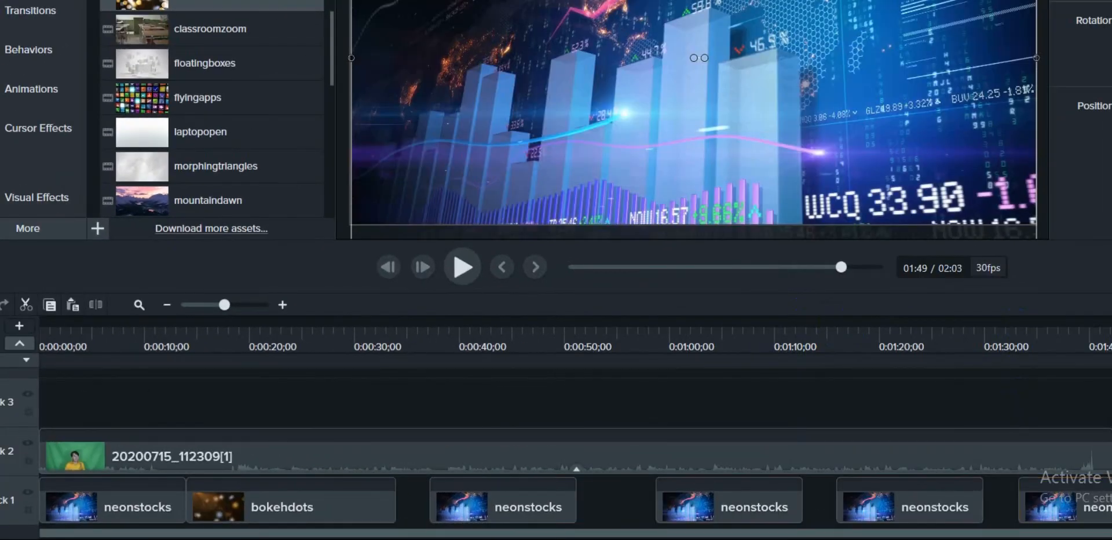
- Close the gaps on Track 1 by lining up the pasted neonstocks clips end to end after bokehdots
left_click_drag(496, 504, 363, 489)
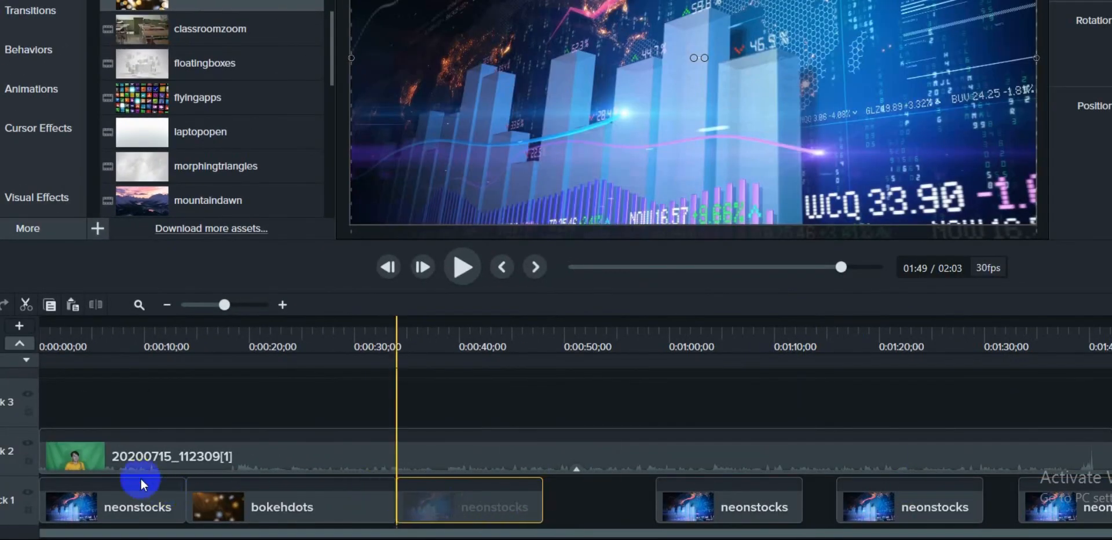
left_click_drag(704, 515, 412, 510)
left_click_drag(922, 515, 664, 505)
left_click_drag(1042, 522, 962, 519)
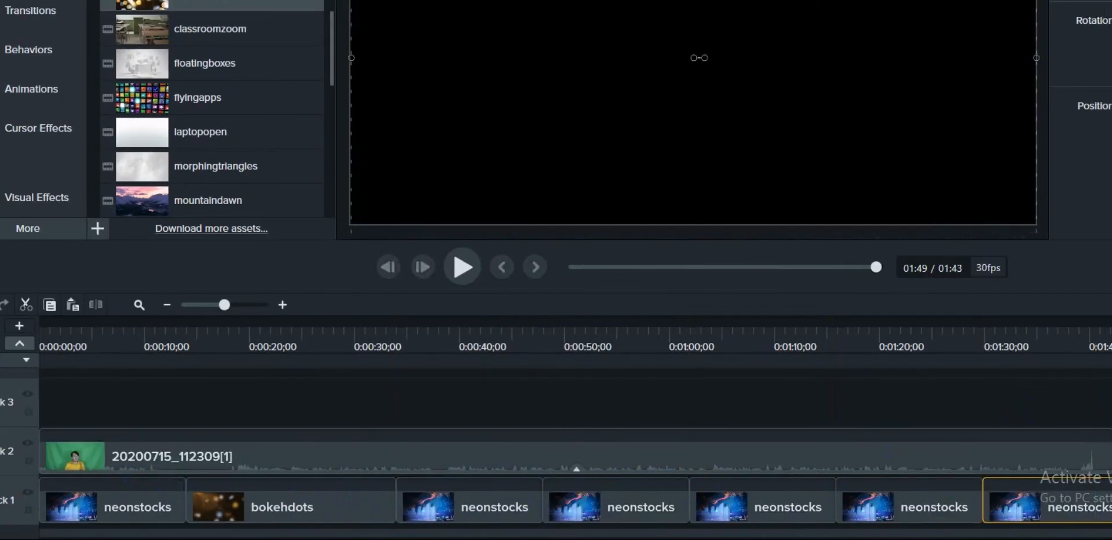
- Play the timeline from 0:00:00;00 to check the presenter over the replaced backgrounds
left_click_drag(1111, 322, 40, 322)
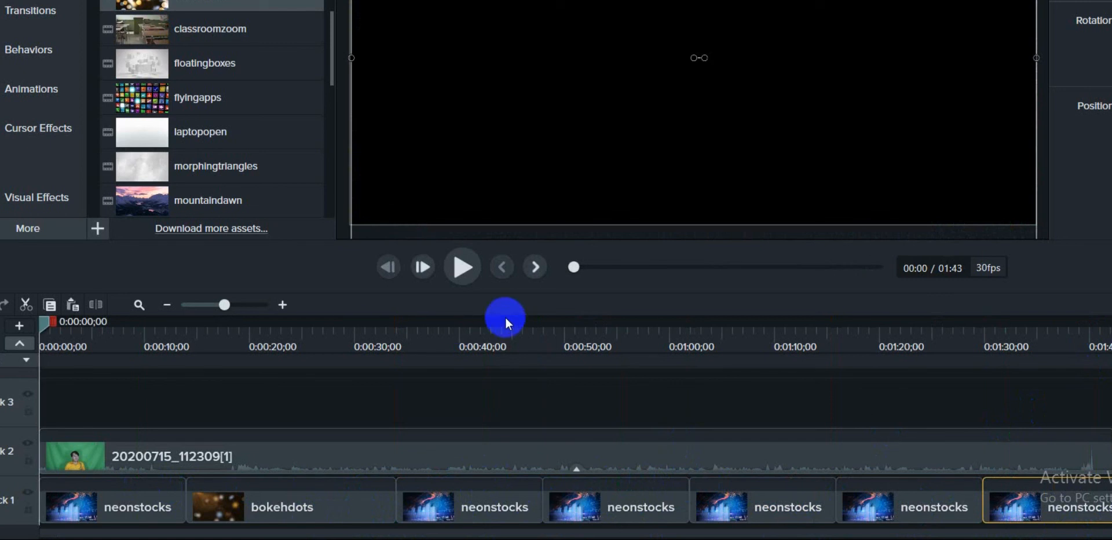
left_click(455, 266)
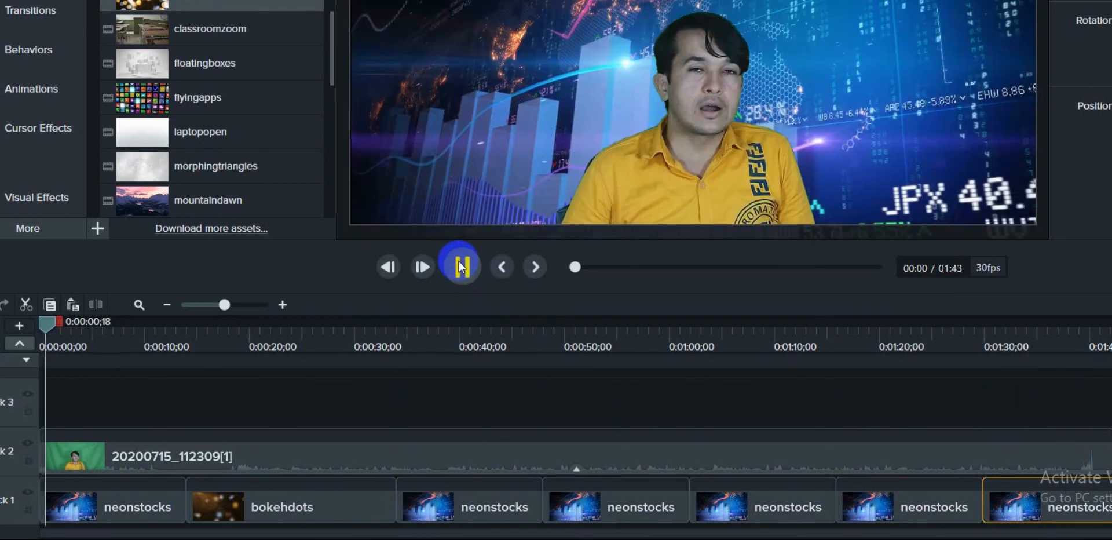